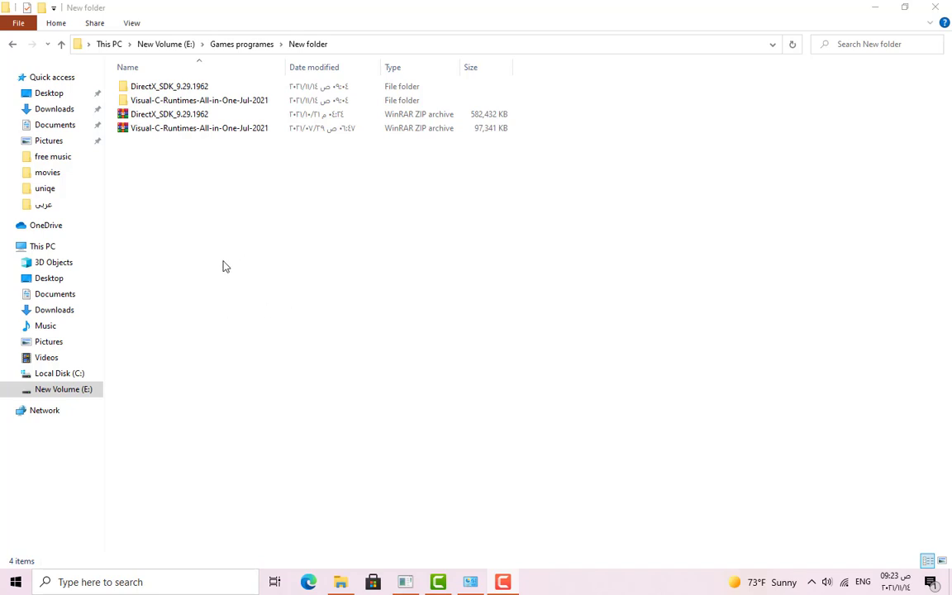
Launch the DirectX SDK 9.29.1962 installer from the DirectX_SDK_9.29.1962 folder and cancel its setup wizard.
double_click(199, 88)
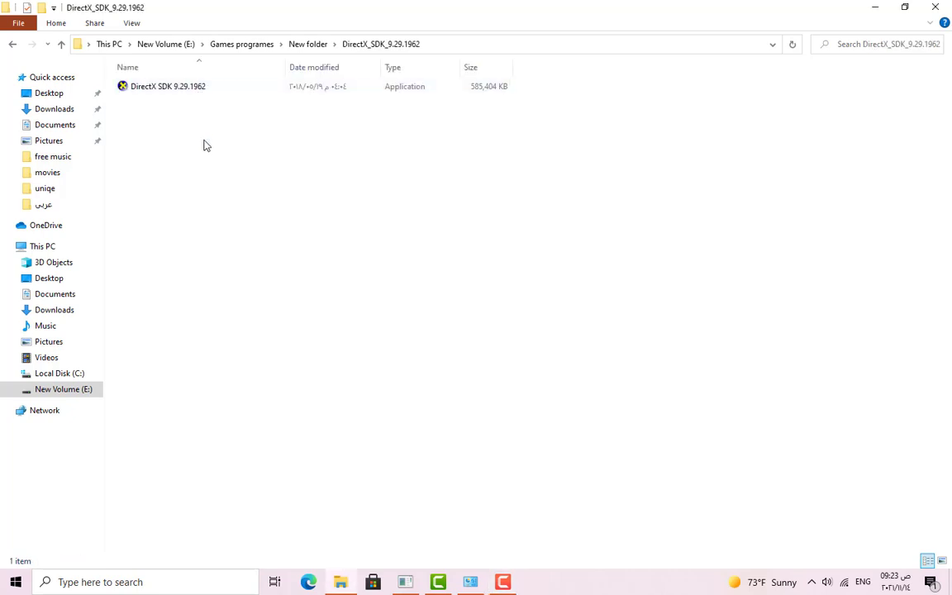
double_click(129, 92)
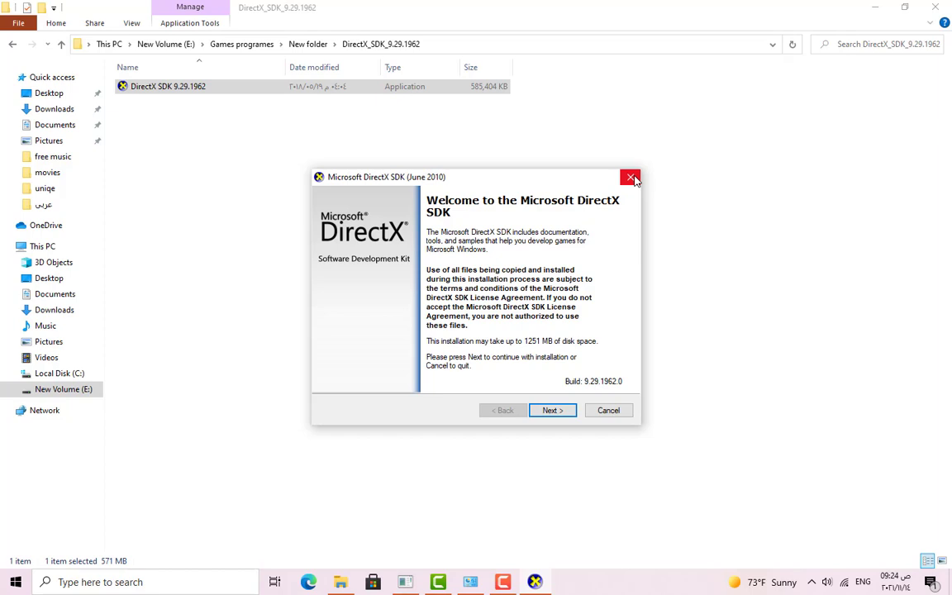
click(613, 410)
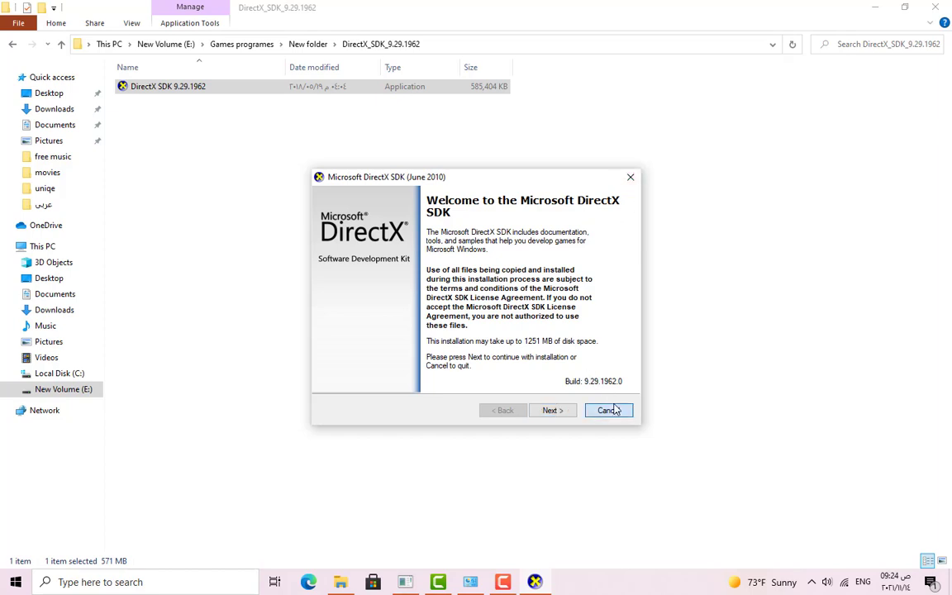
click(511, 330)
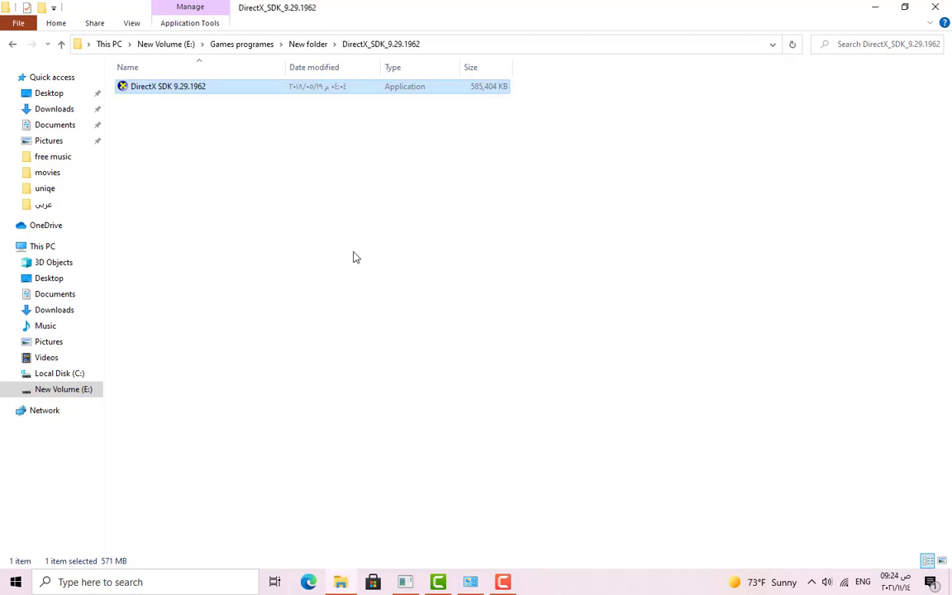
Open the Visual-C-Runtimes-All-in-One-Jul-2021 folder and review the installed Visual C++ packages in Programs and Features.
click(305, 46)
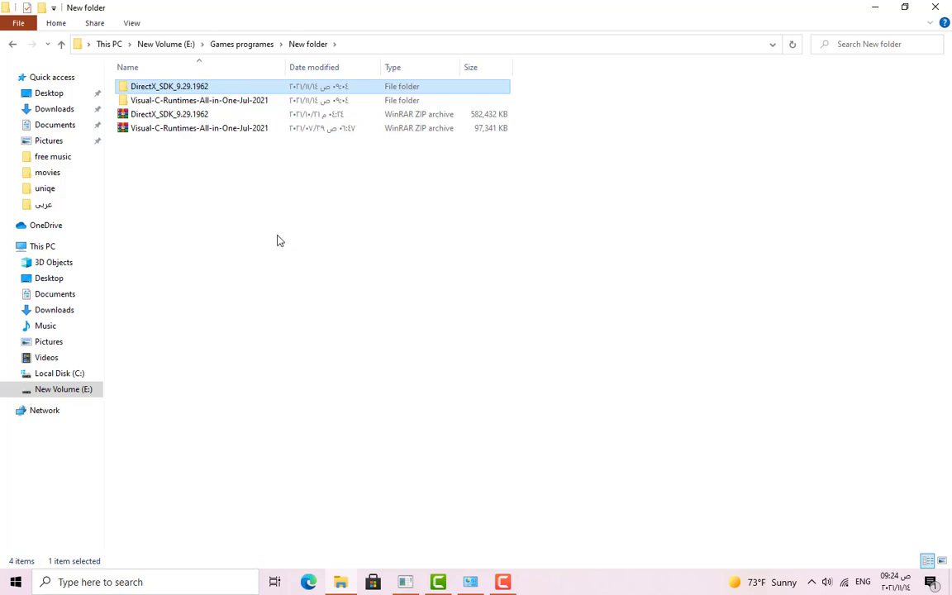
double_click(256, 103)
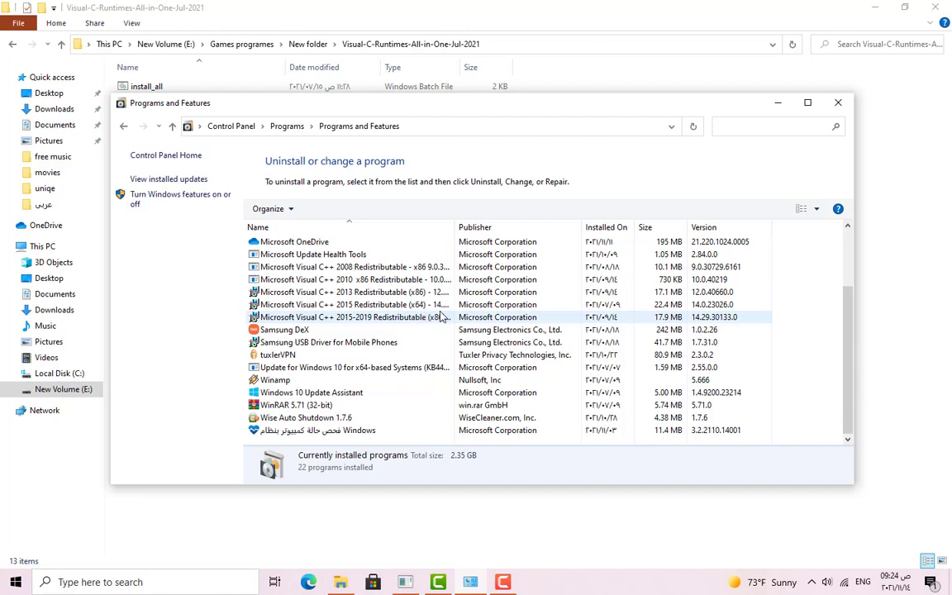
scroll(434, 322, up, 2)
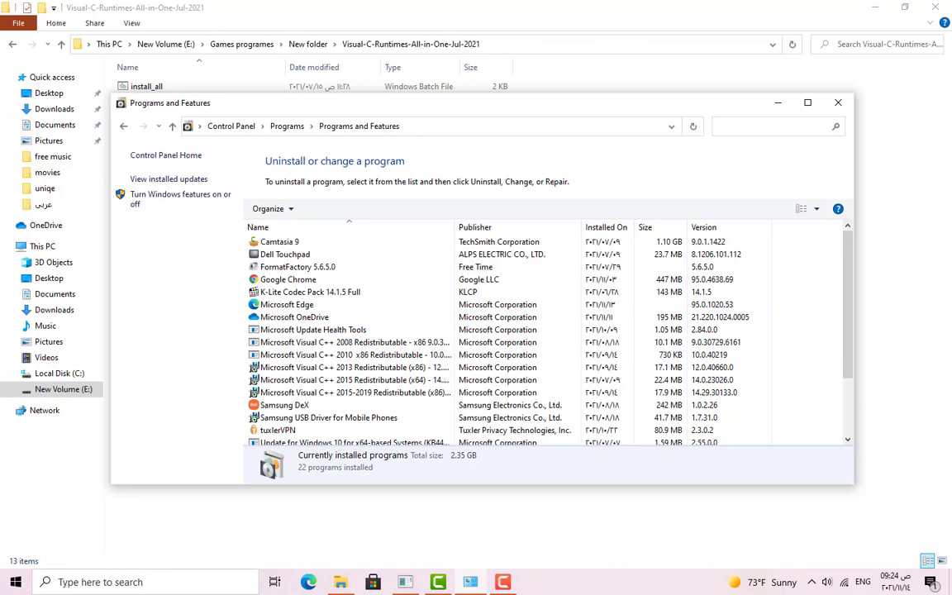
click(837, 103)
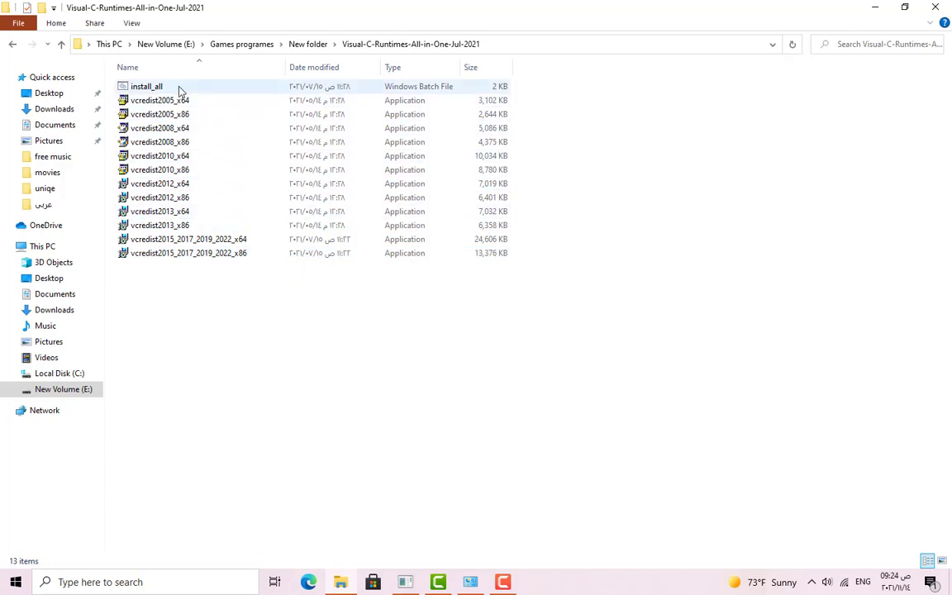
Try to install all Visual C++ runtimes with the install_all batch file, cancelling the package installers and closing the command window.
click(153, 87)
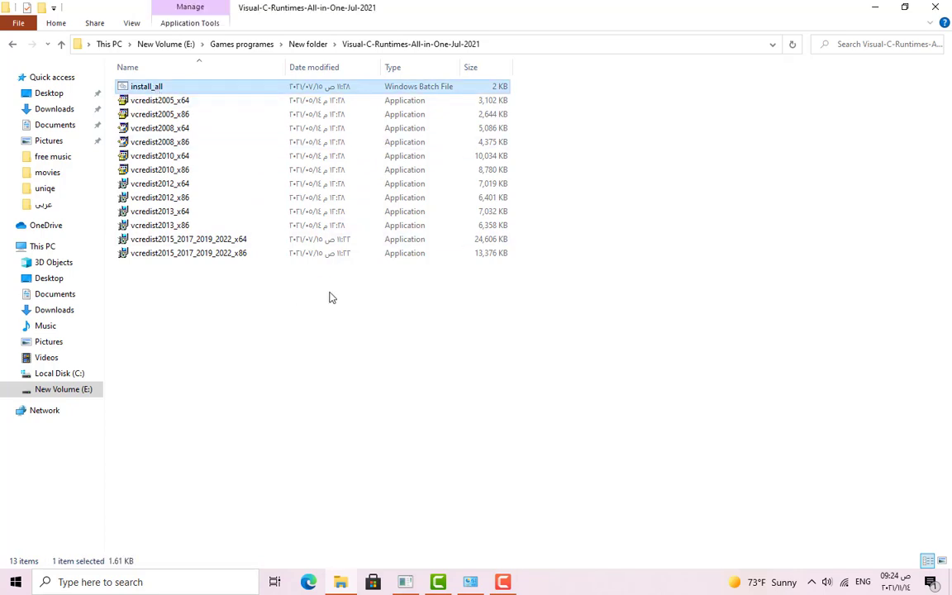
double_click(207, 87)
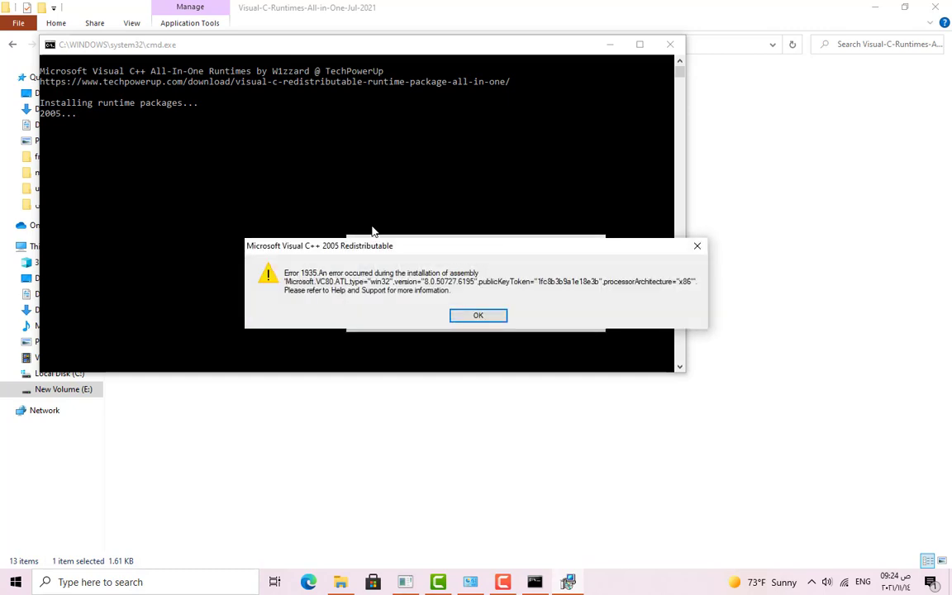
click(499, 318)
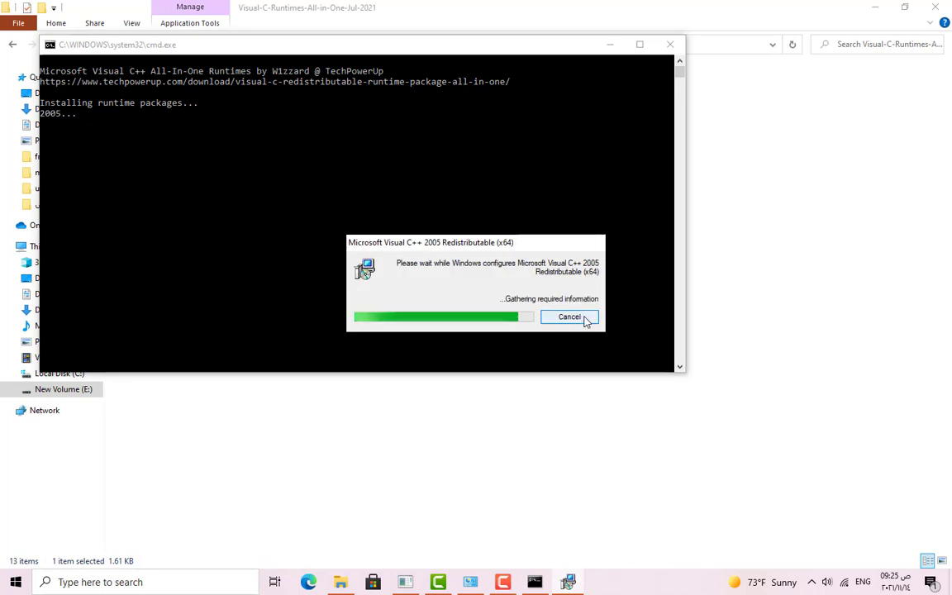
click(584, 321)
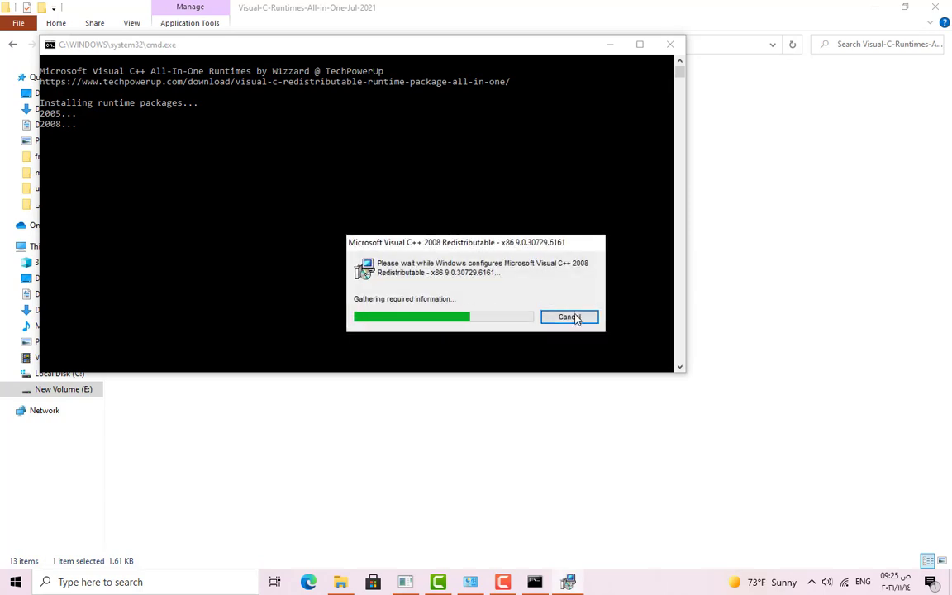
click(571, 317)
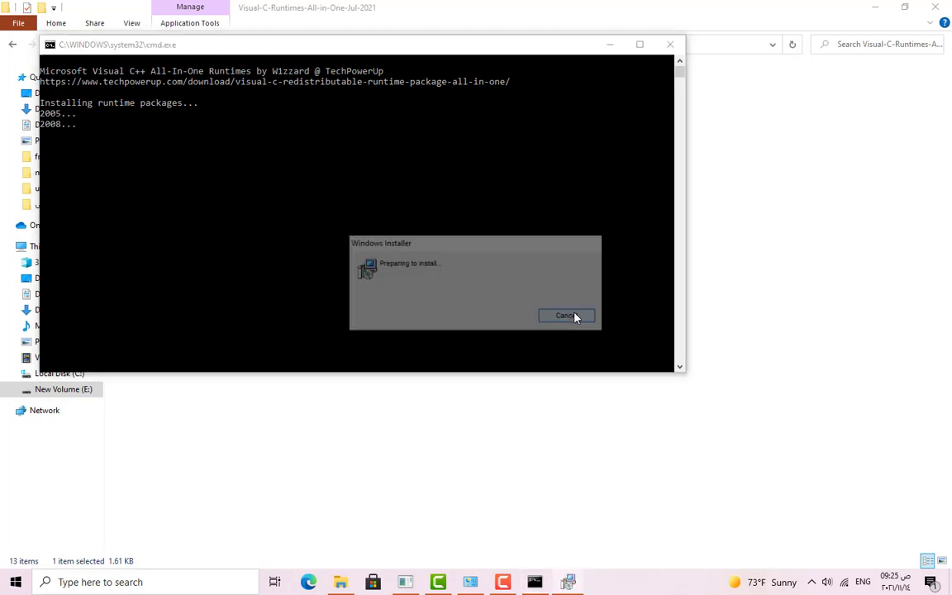
click(572, 317)
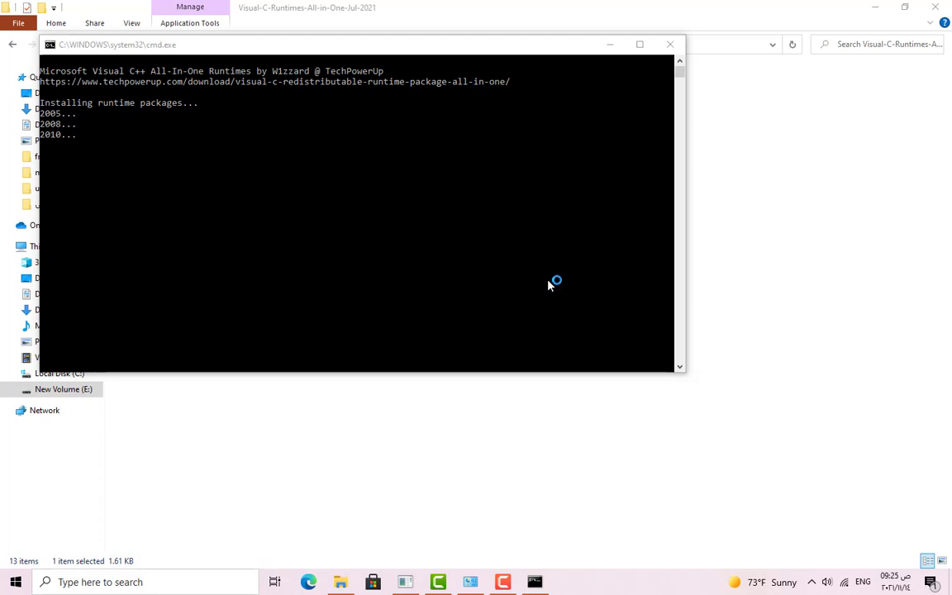
click(679, 46)
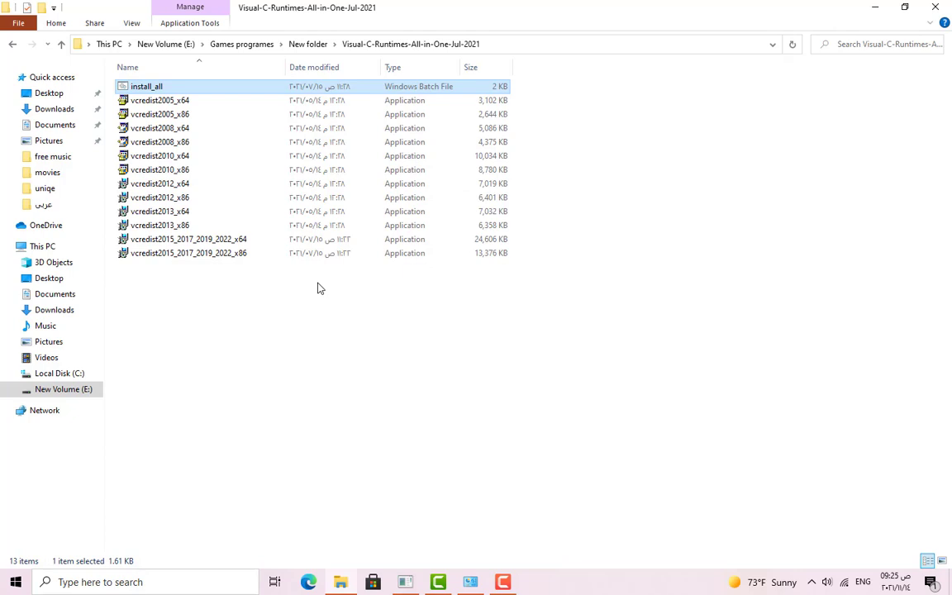
click(281, 354)
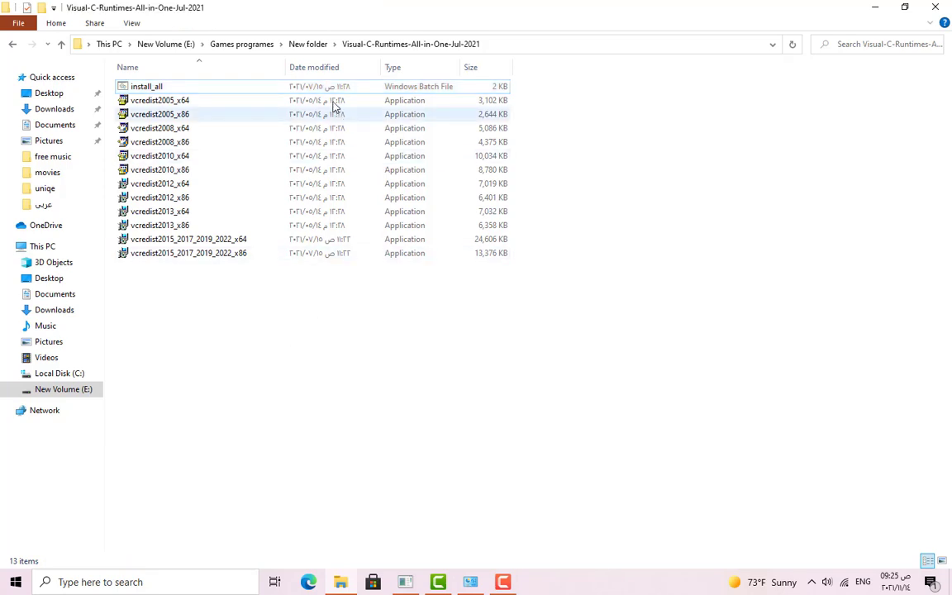
Look through the Games programes and pc-programs folders on New Volume (E:) and return to the drive's root.
click(311, 46)
click(252, 46)
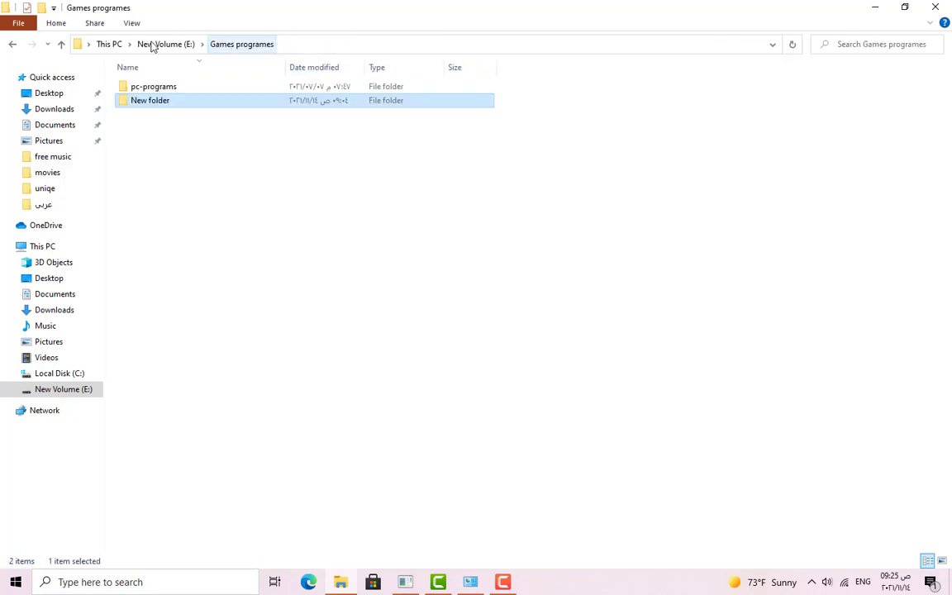
click(156, 44)
click(419, 337)
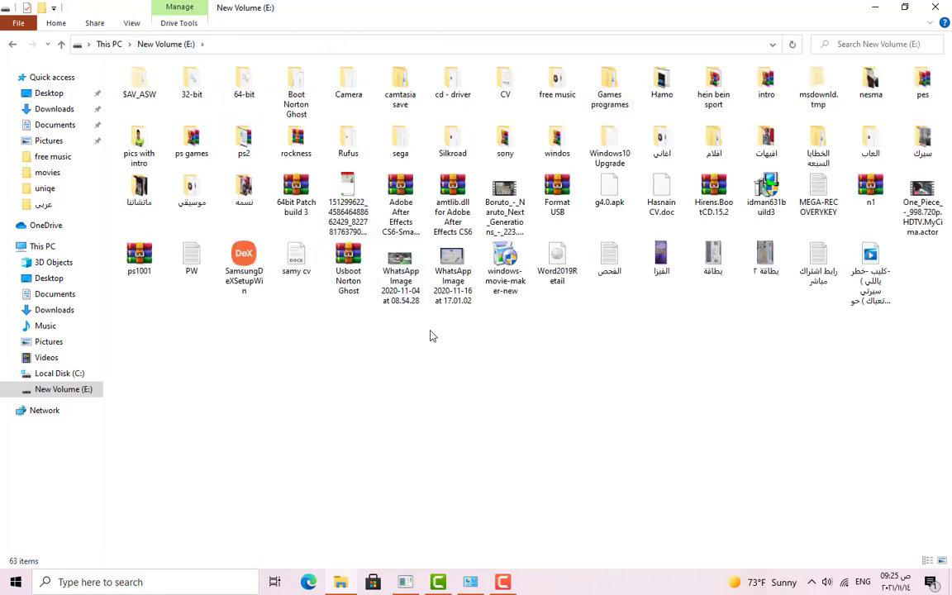
click(624, 99)
double_click(624, 99)
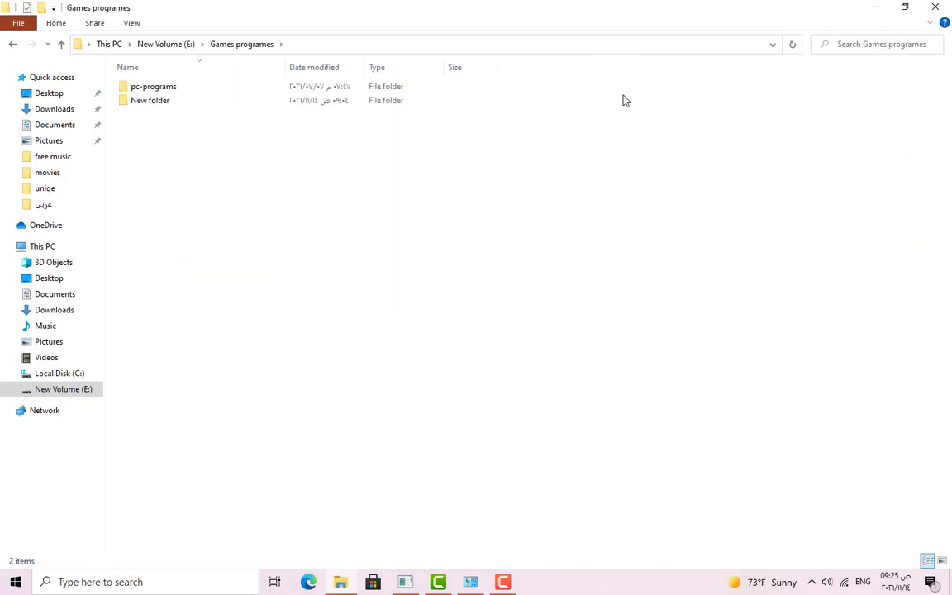
click(163, 47)
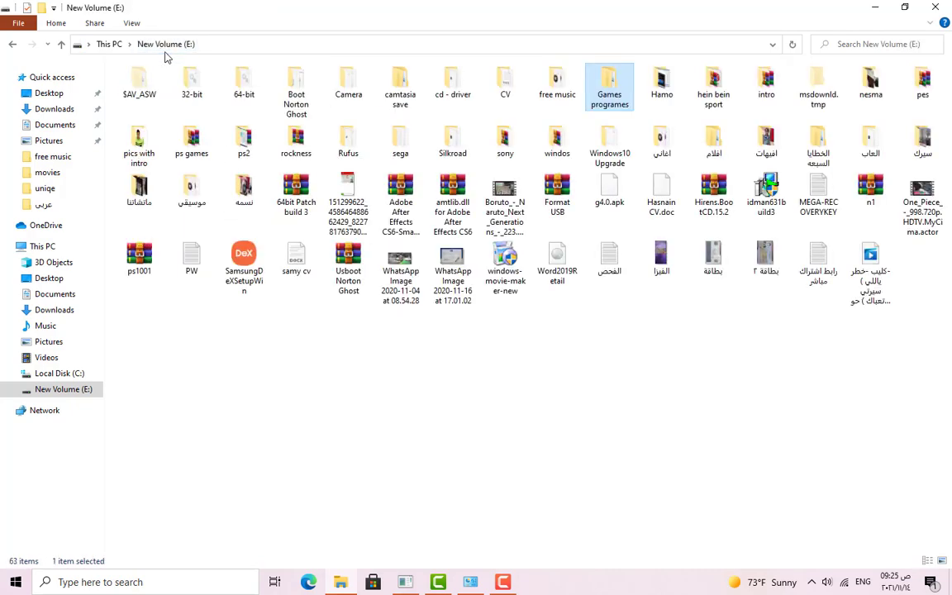
double_click(628, 103)
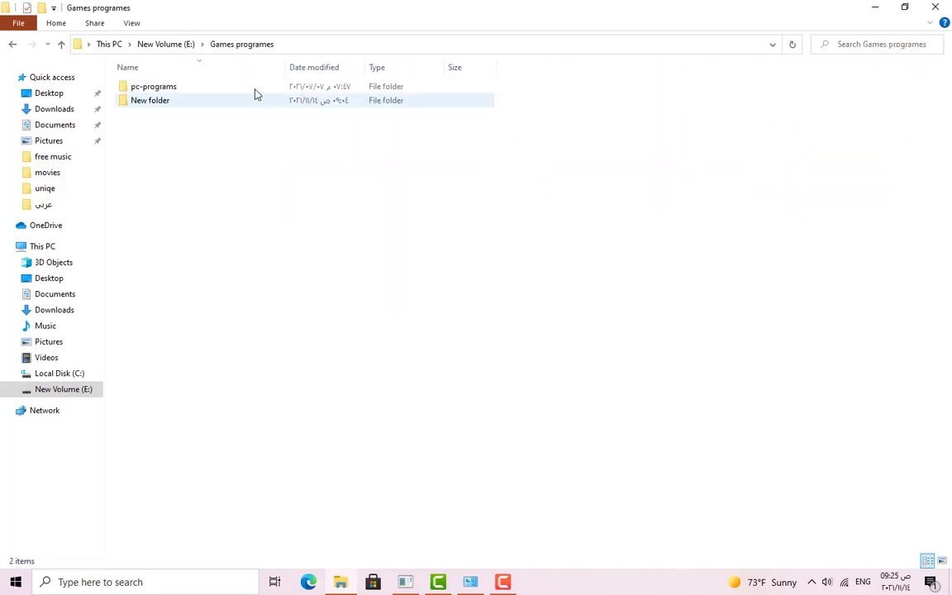
double_click(235, 92)
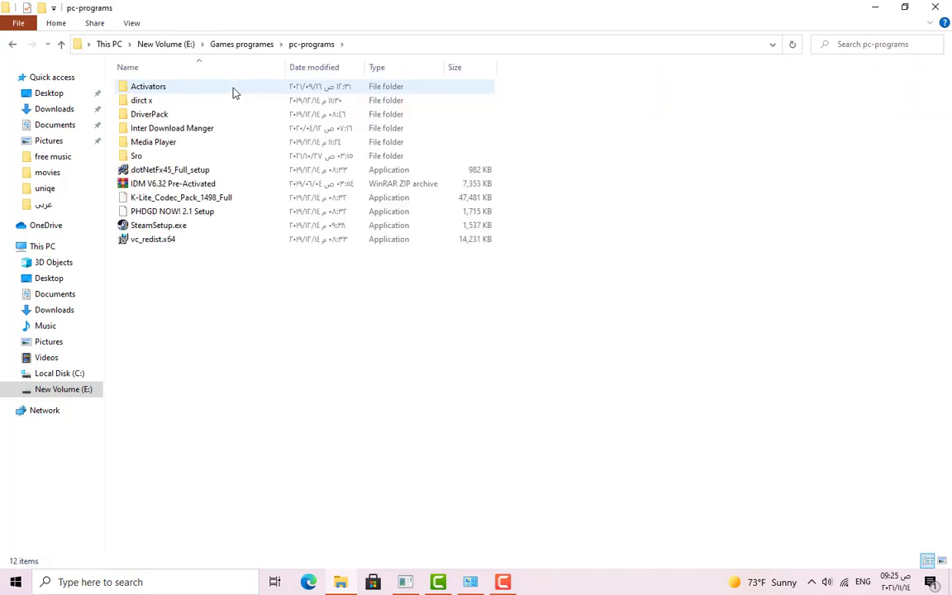
key(alt+Left)
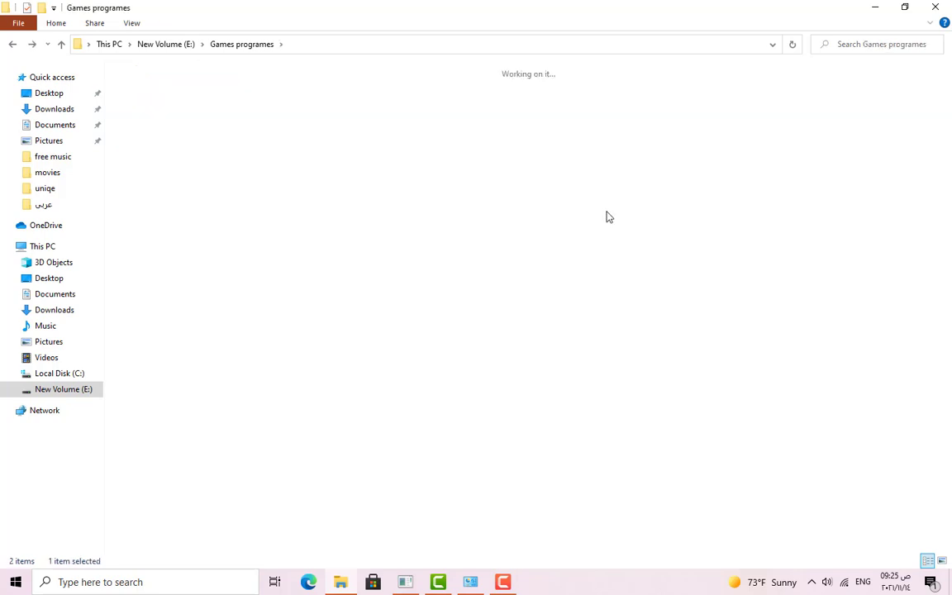
key(alt+Left)
Copy all the DLL files from the "جميع ملفات dll" folder inside windos\prog on drive E.
double_click(557, 142)
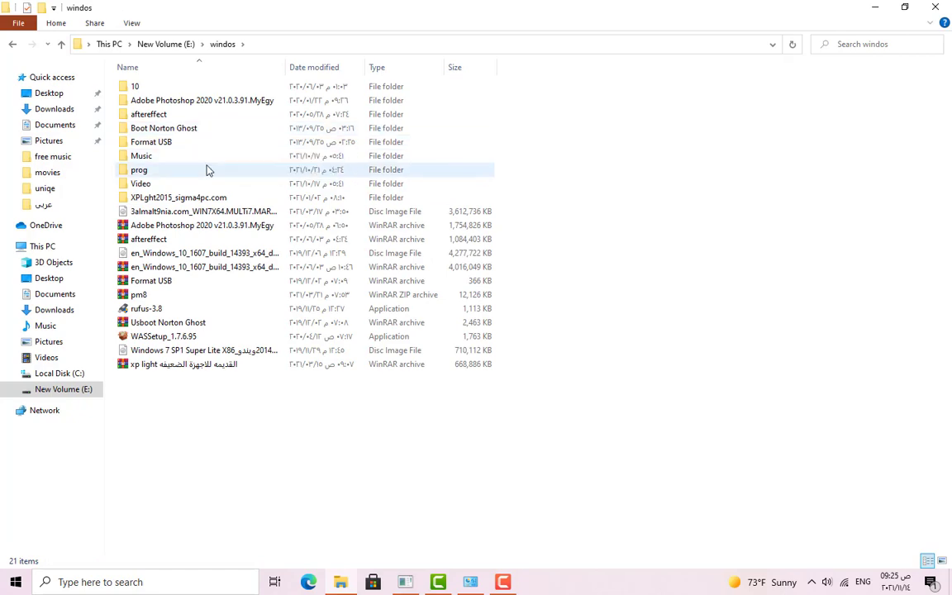
double_click(208, 169)
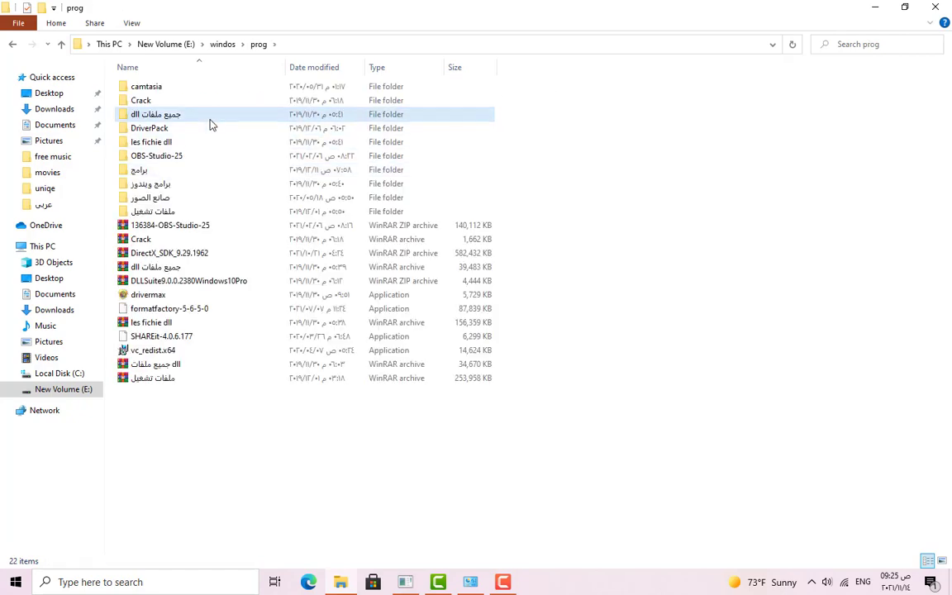
double_click(208, 115)
scroll(259, 191, down, 13)
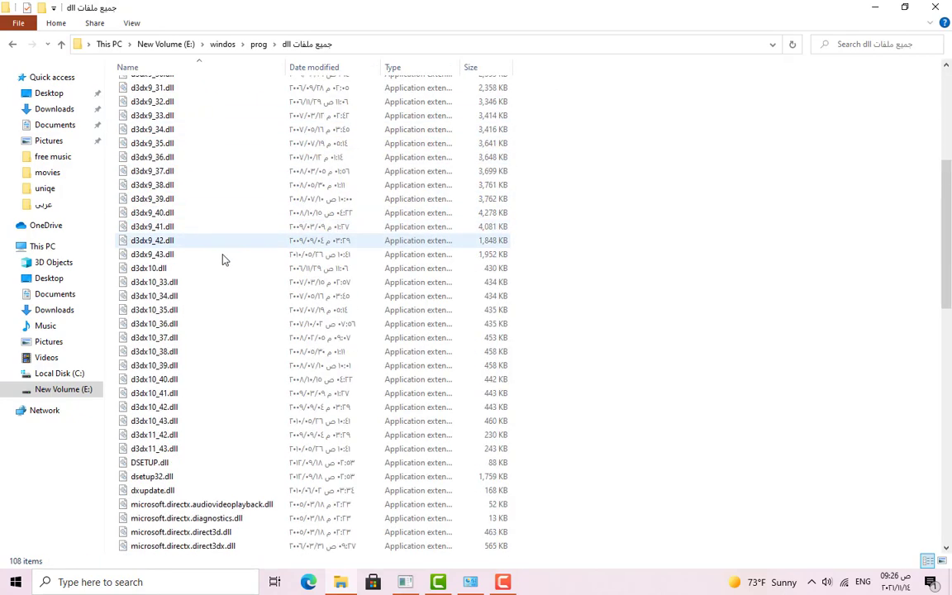
key(ctrl+a)
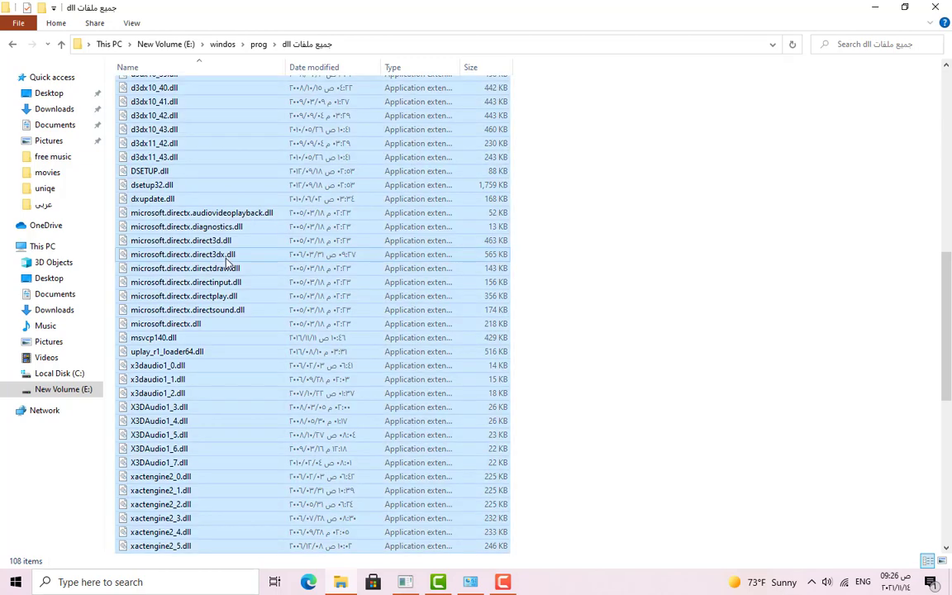
scroll(223, 252, up, 8)
right_click(221, 248)
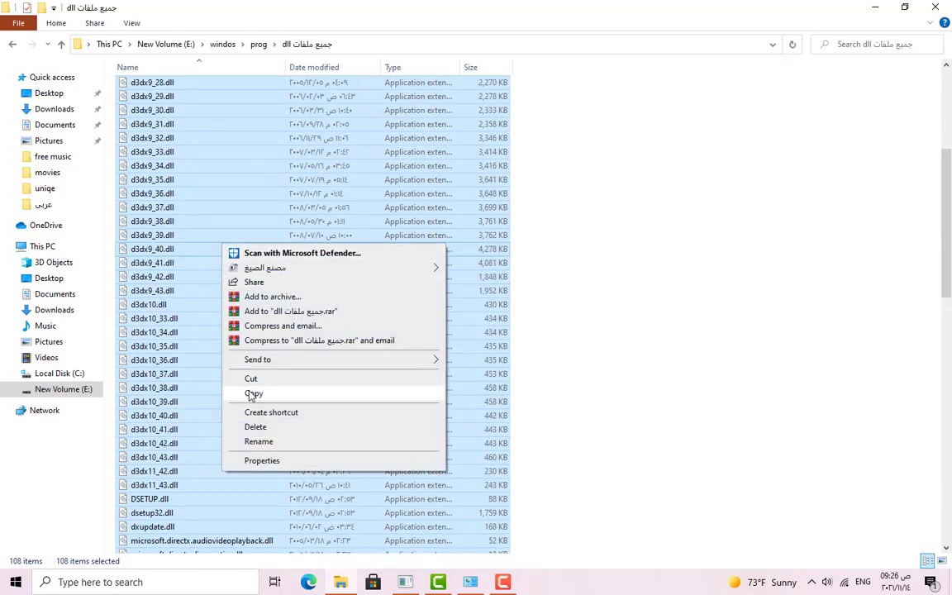
click(252, 394)
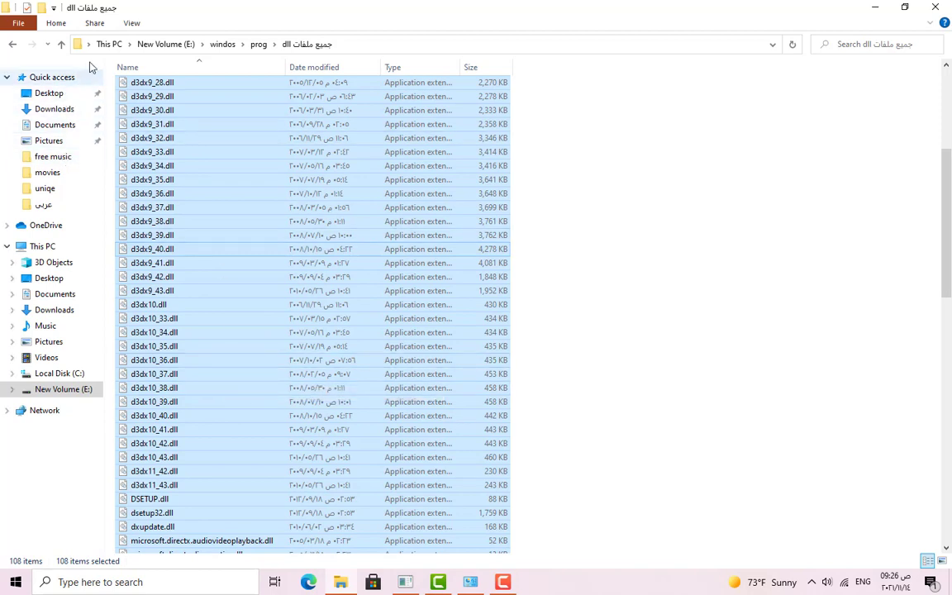
Open the Windows folder on Local Disk (C:).
click(107, 44)
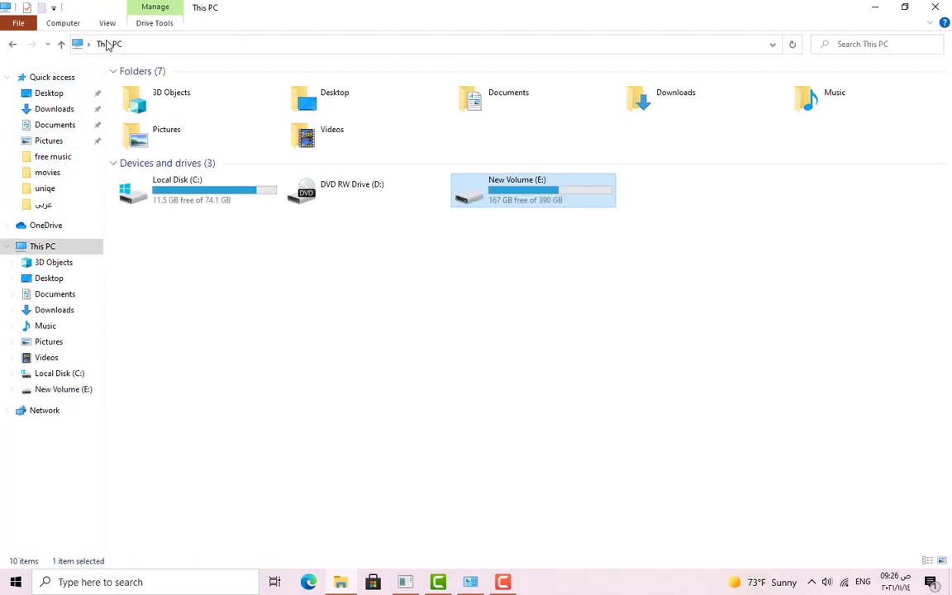
double_click(212, 198)
click(207, 199)
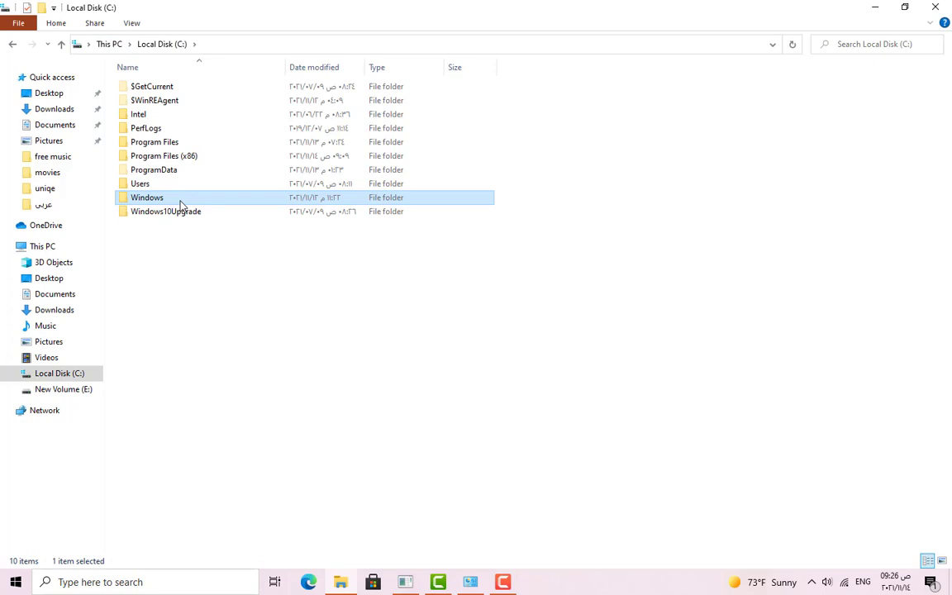
double_click(181, 202)
Bring up the Paste option for the copied DLL files in the Windows folder and dismiss it without pasting.
scroll(342, 241, down, 20)
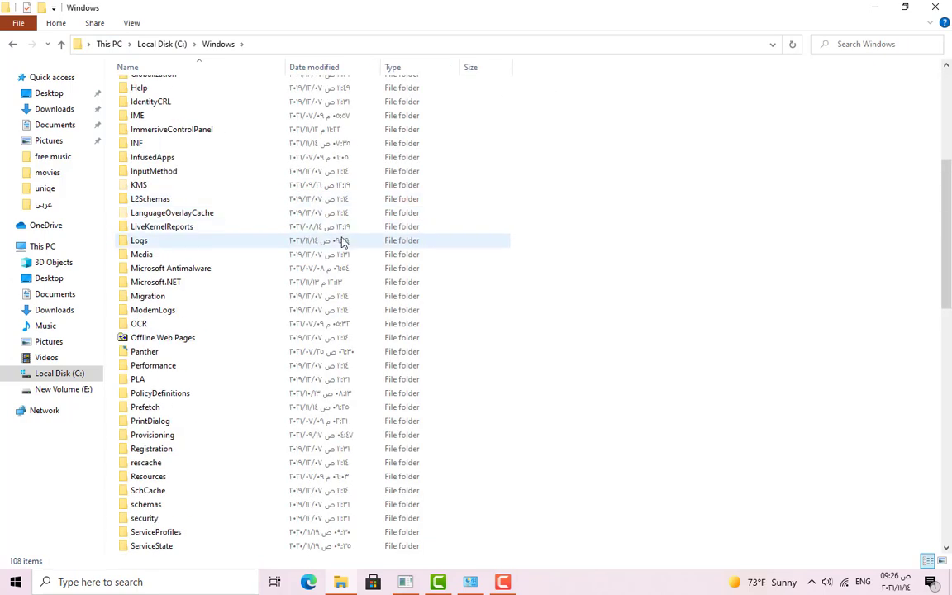
scroll(578, 242, down, 3)
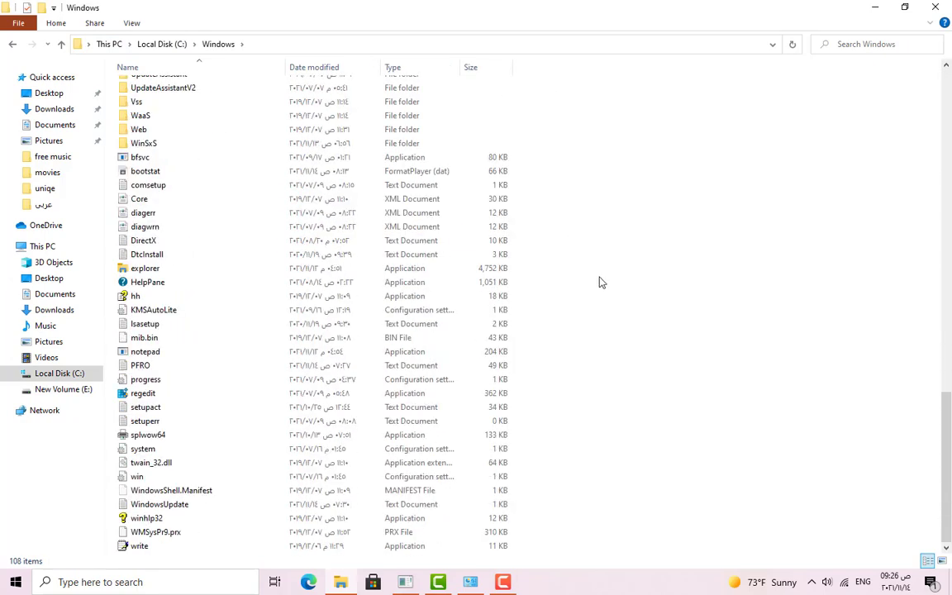
right_click(614, 270)
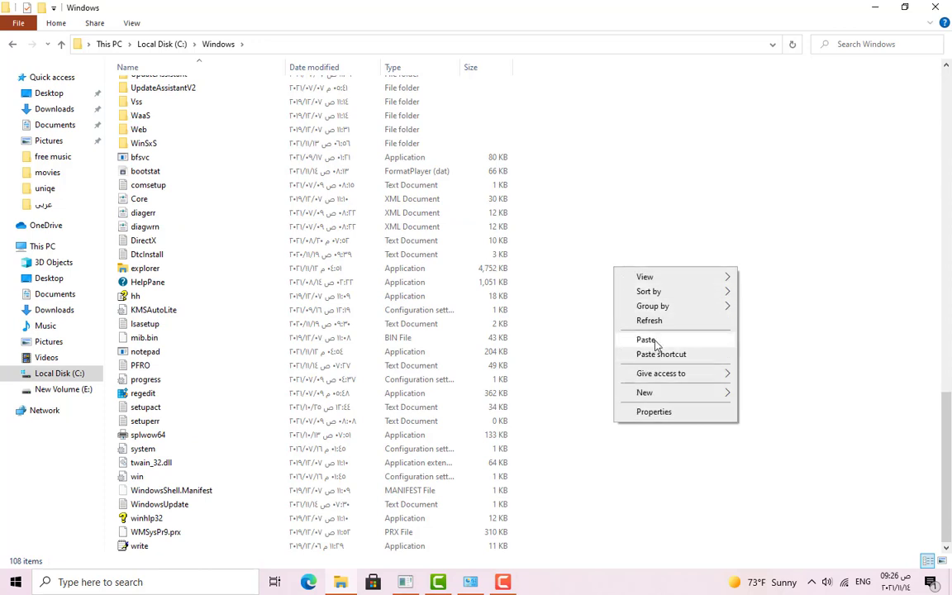
click(643, 164)
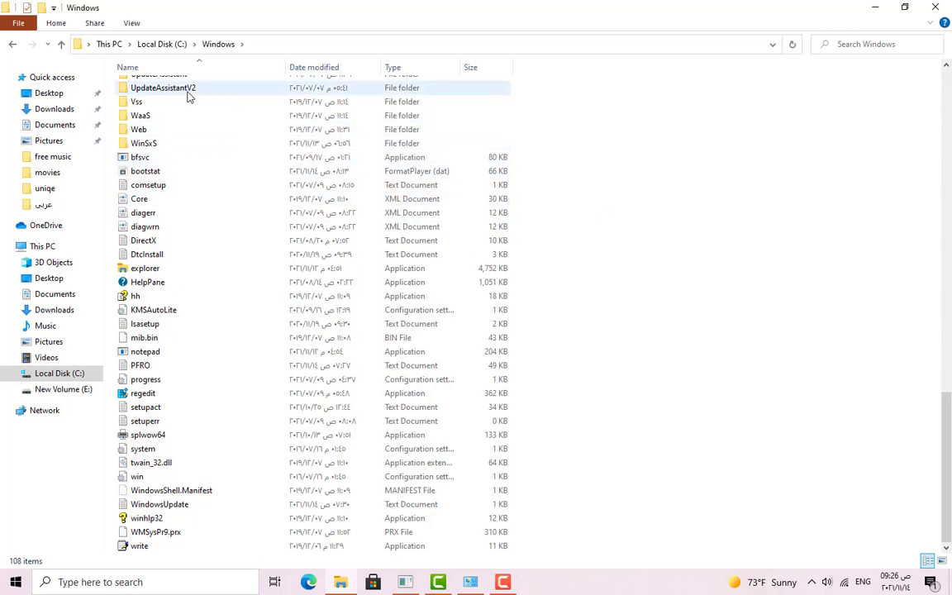
Reopen the Windows folder from the root of Local Disk (C:) and display the Paste option there, dismissing it without pasting.
click(161, 45)
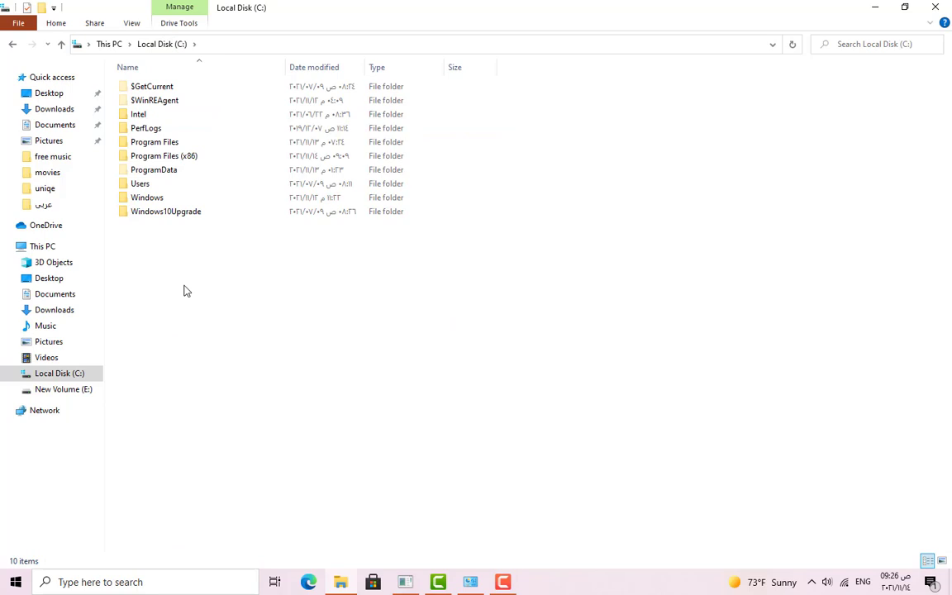
click(153, 202)
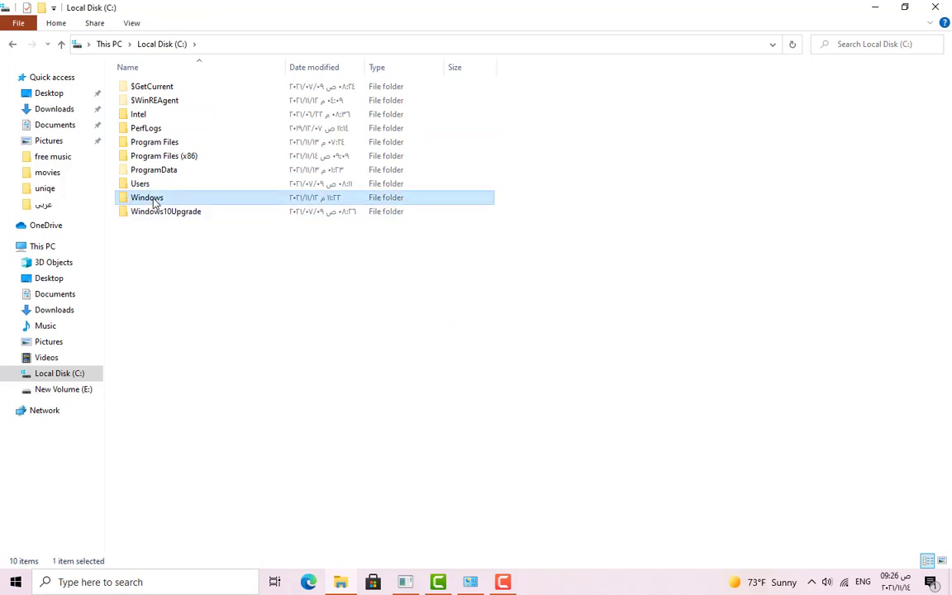
double_click(154, 202)
scroll(689, 298, down, 15)
right_click(700, 257)
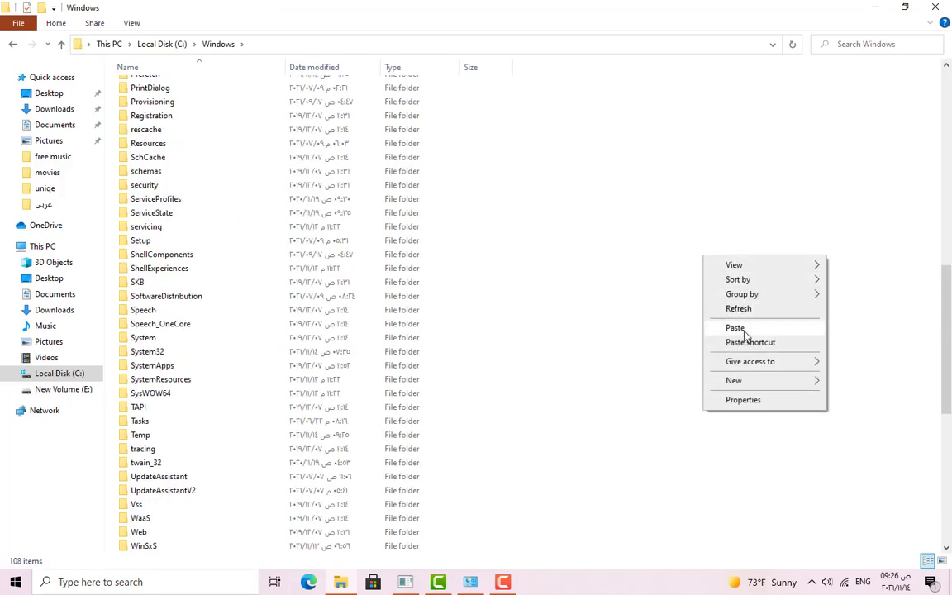
click(527, 253)
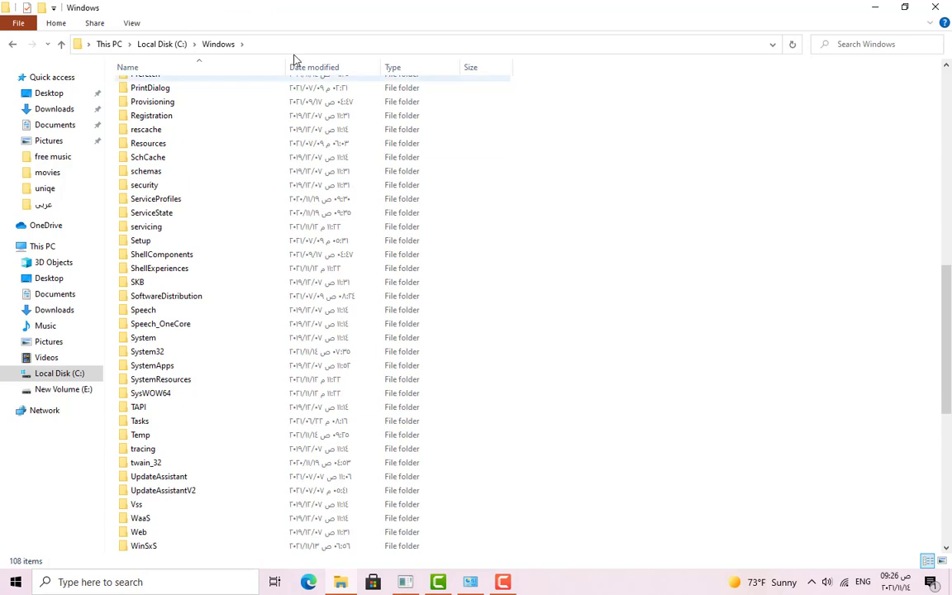
Go back to the root of Local Disk (C:) and highlight Microsoft Visual C++ 2013 Redistributable (x86) in the Programs and Features window.
click(158, 46)
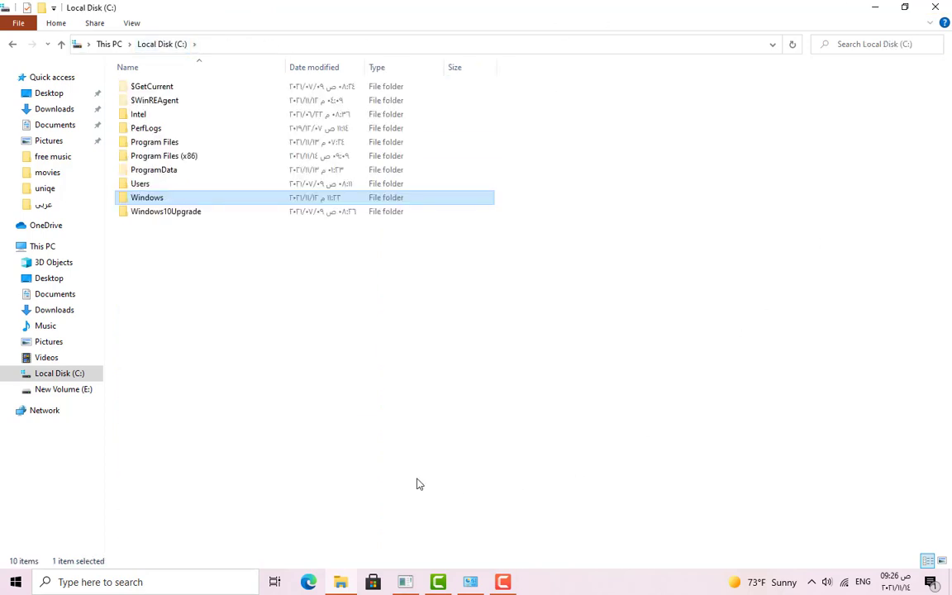
click(413, 244)
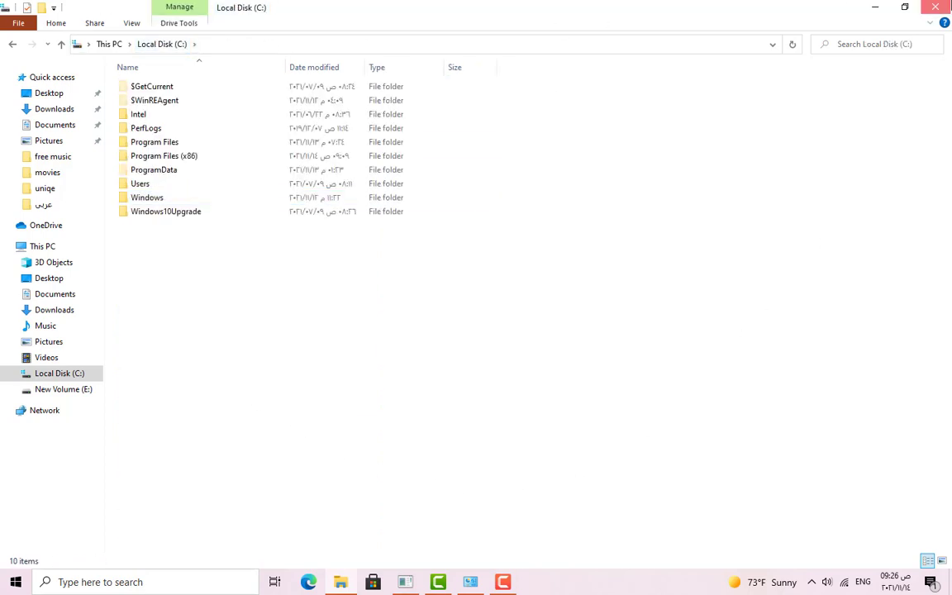
click(470, 582)
click(498, 368)
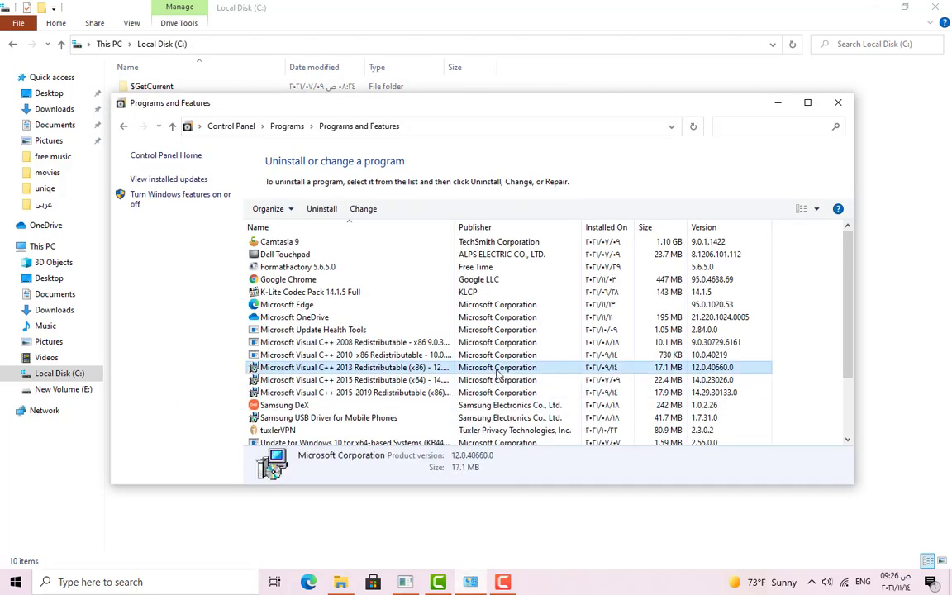